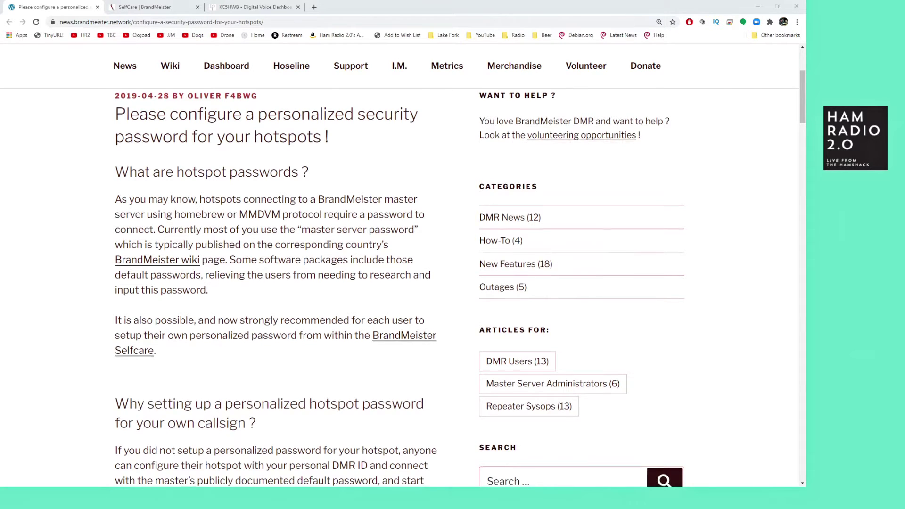
Read the article's explanation of personalized hotspot passwords and its instructions for enabling Hotspot Security in SelfCare.
{"action": "scroll", "coordinate": [452, 287], "scroll_direction": "down", "scroll_amount": 2}
{"action": "scroll", "coordinate": [453, 288], "scroll_direction": "down", "scroll_amount": 5}
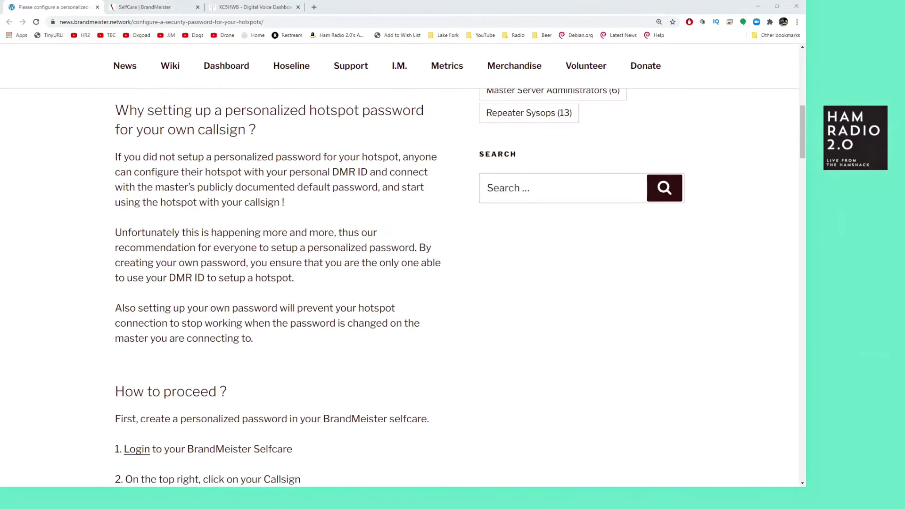
{"action": "scroll", "coordinate": [452, 288], "scroll_direction": "down", "scroll_amount": 3}
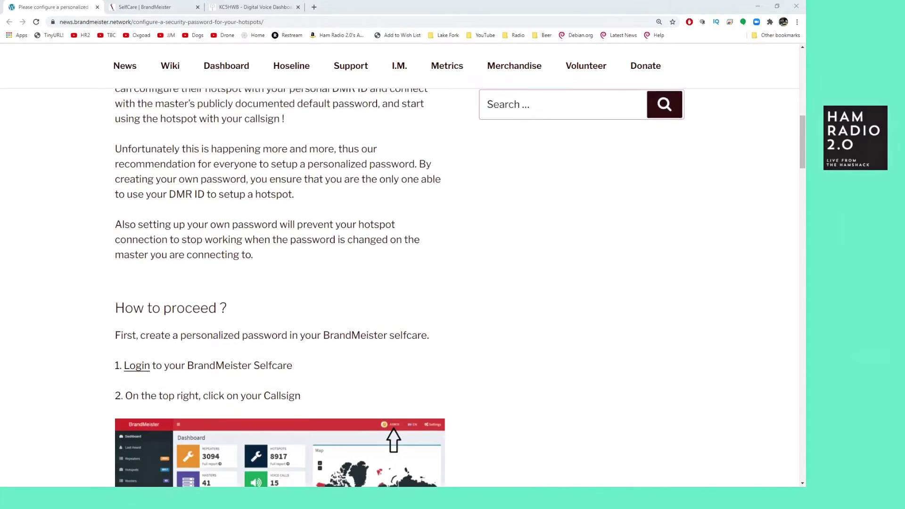
{"action": "scroll", "coordinate": [453, 288], "scroll_direction": "down", "scroll_amount": 2}
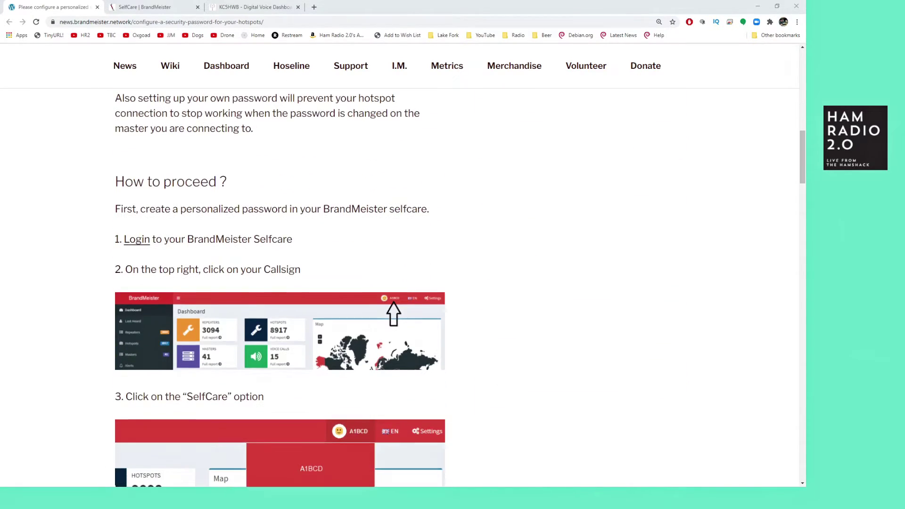
{"action": "scroll", "coordinate": [453, 288], "scroll_direction": "down", "scroll_amount": 1}
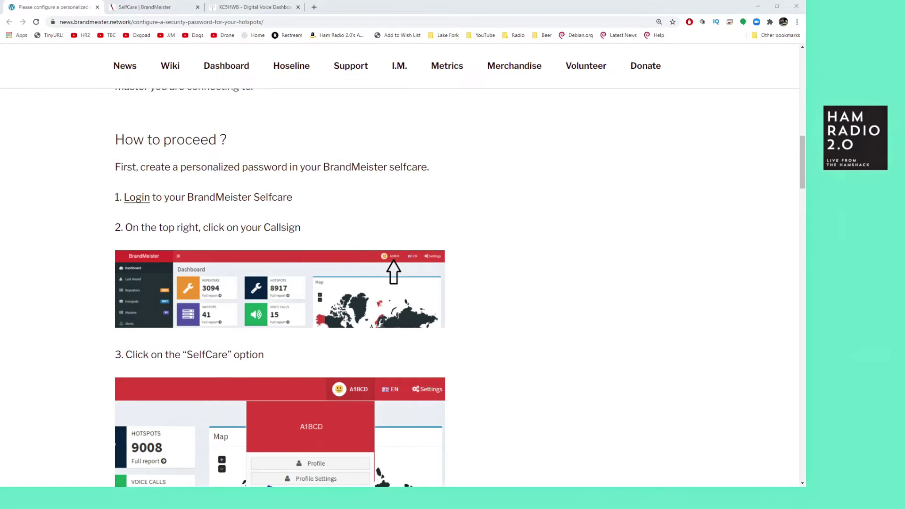
{"action": "scroll", "coordinate": [453, 288], "scroll_direction": "down", "scroll_amount": 10}
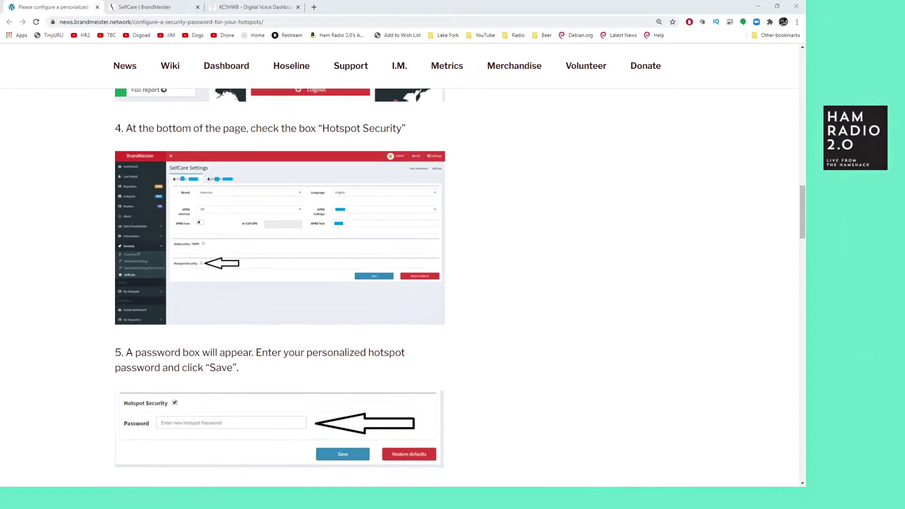
Switch to the BrandMeister dashboard and open the account's SelfCare settings.
{"action": "key", "text": "ctrl+Tab"}
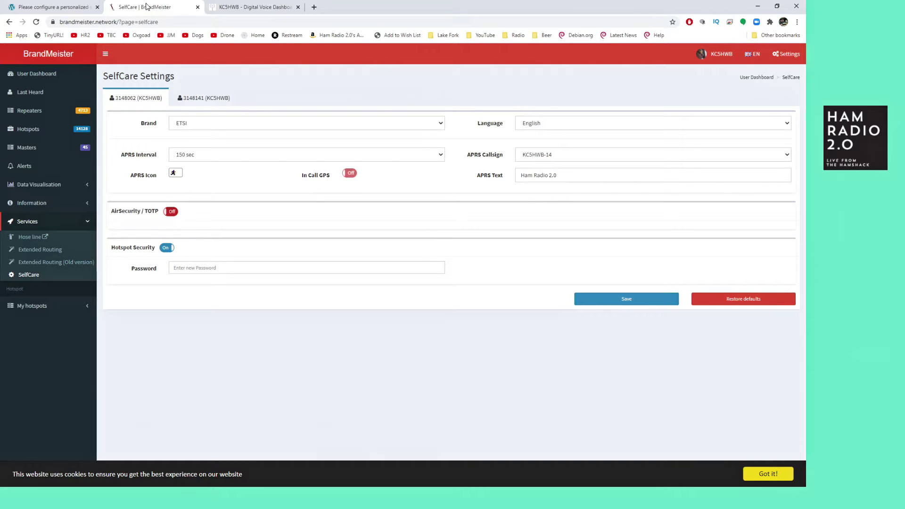
{"action": "left_click", "coordinate": [716, 57]}
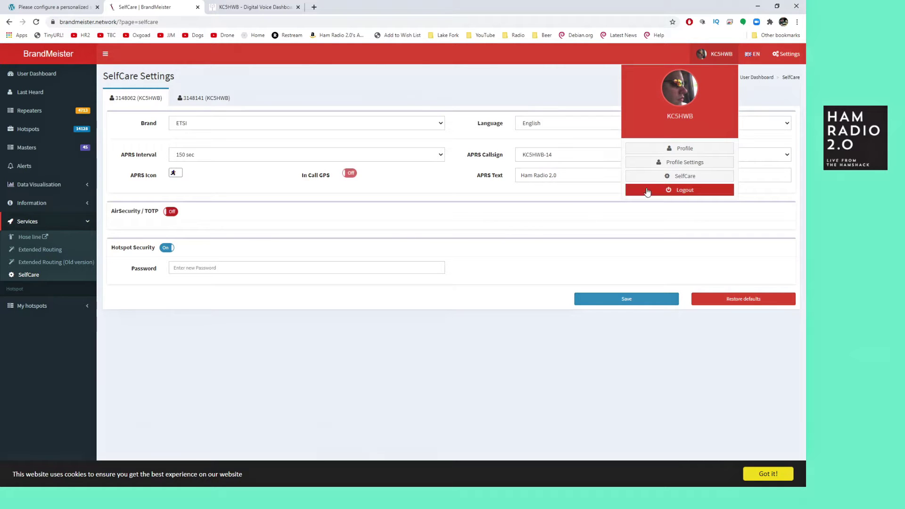
{"action": "left_click", "coordinate": [688, 181]}
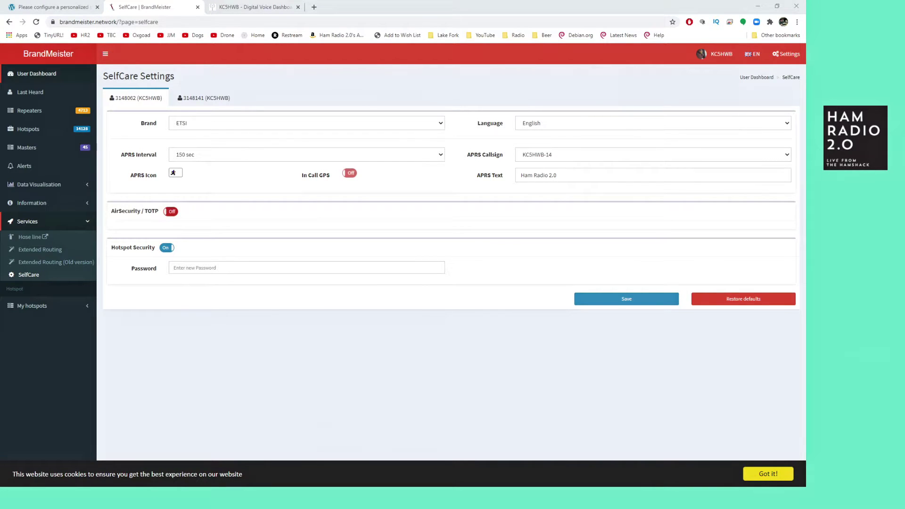
{"action": "left_click", "coordinate": [448, 110]}
{"action": "key", "text": "F5"}
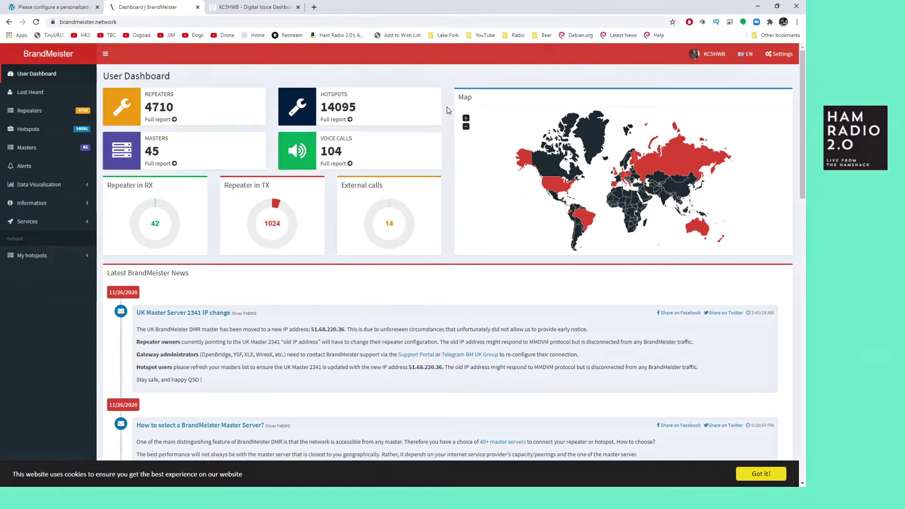
{"action": "left_click", "coordinate": [712, 53]}
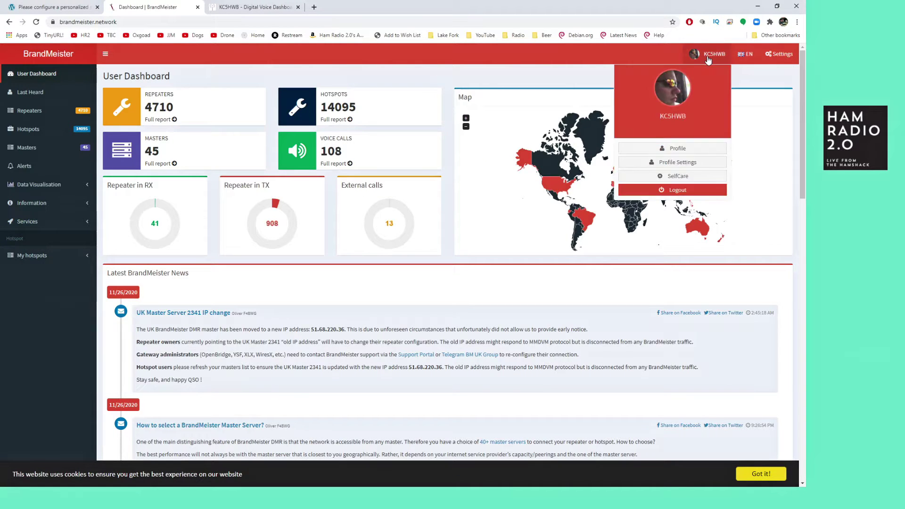
{"action": "left_click", "coordinate": [672, 176]}
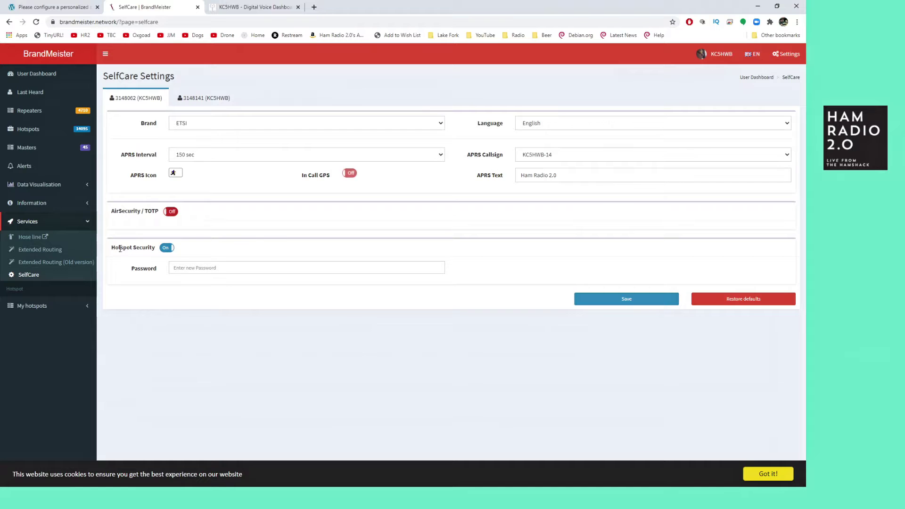
Toggle Hotspot Security off and back on for the first DMR ID.
{"action": "left_click_drag", "start_coordinate": [115, 248], "coordinate": [168, 254]}
{"action": "left_click", "coordinate": [168, 254]}
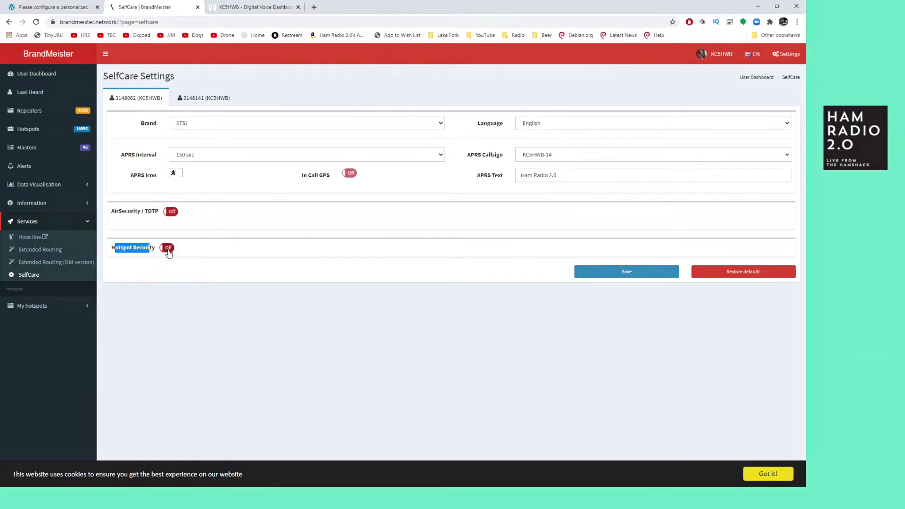
{"action": "left_click", "coordinate": [168, 253]}
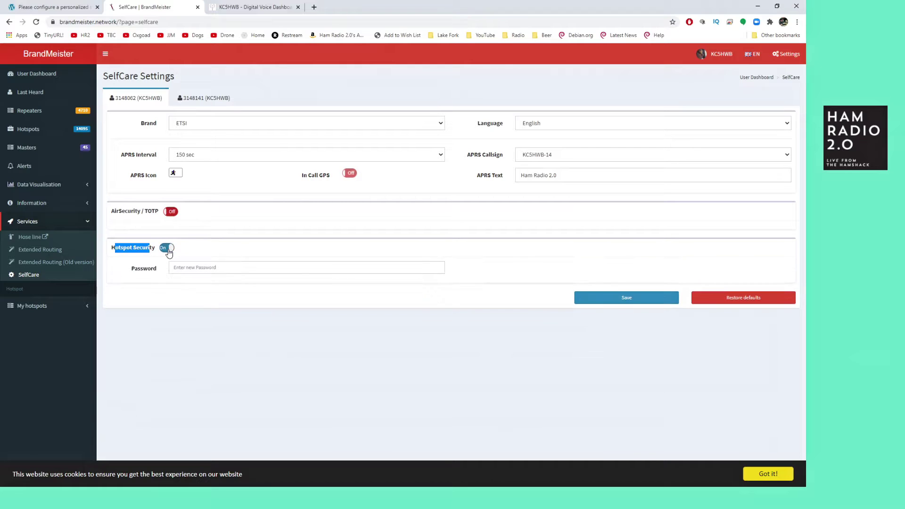
{"action": "left_click", "coordinate": [202, 246]}
{"action": "left_click_drag", "start_coordinate": [112, 250], "coordinate": [193, 250]}
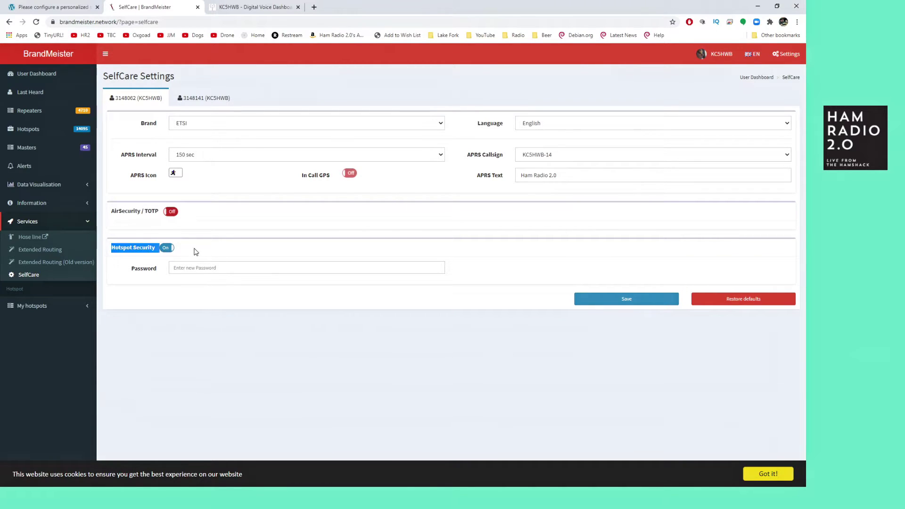
{"action": "left_click", "coordinate": [198, 251]}
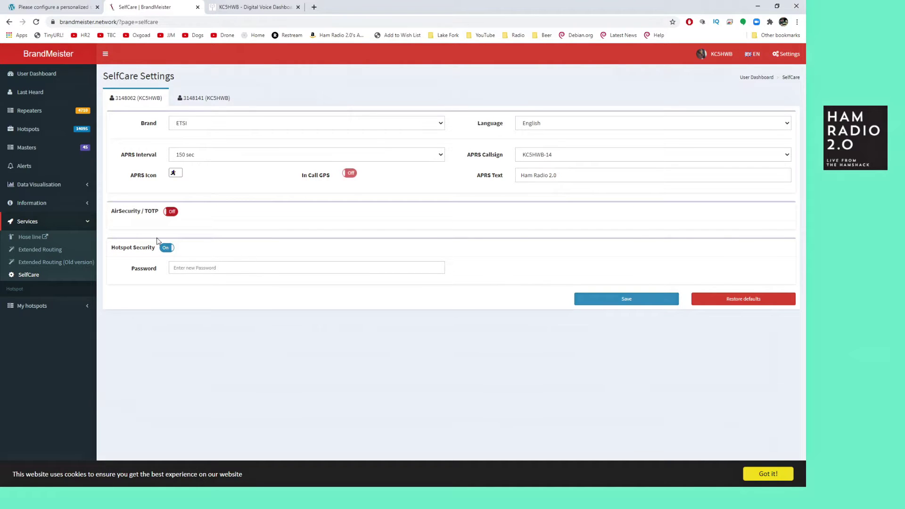
Turn off Hotspot Security for the first DMR ID and save the settings.
{"action": "left_click", "coordinate": [167, 248]}
{"action": "left_click", "coordinate": [634, 277]}
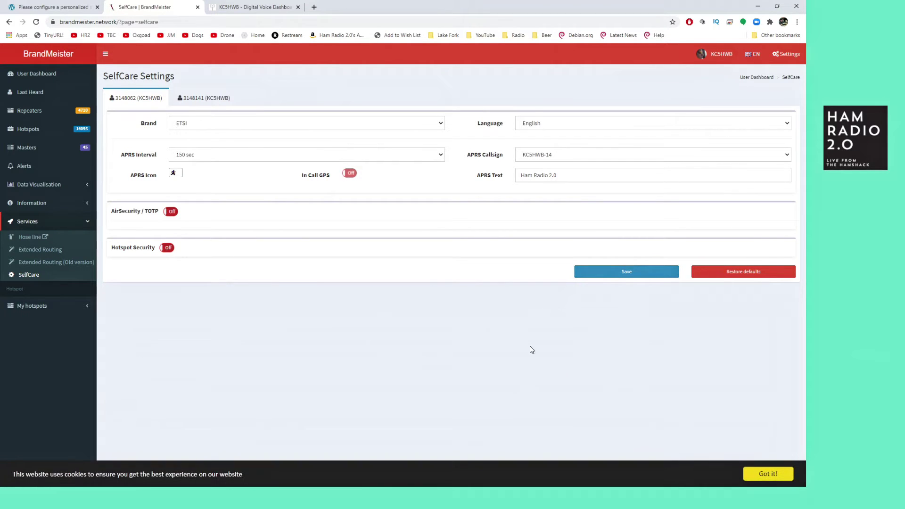
Enter a new hotspot password for the second DMR ID, save it, and accept the cookie notice.
{"action": "left_click", "coordinate": [203, 98]}
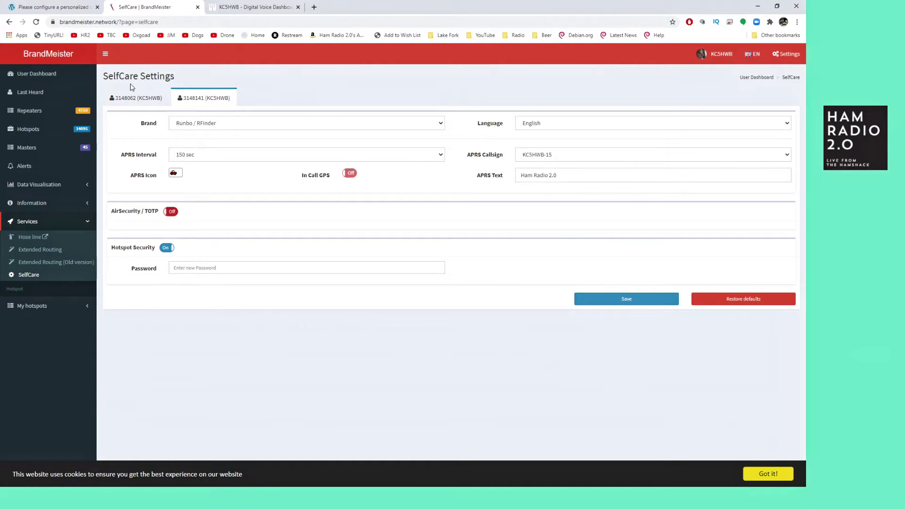
{"action": "left_click", "coordinate": [128, 103]}
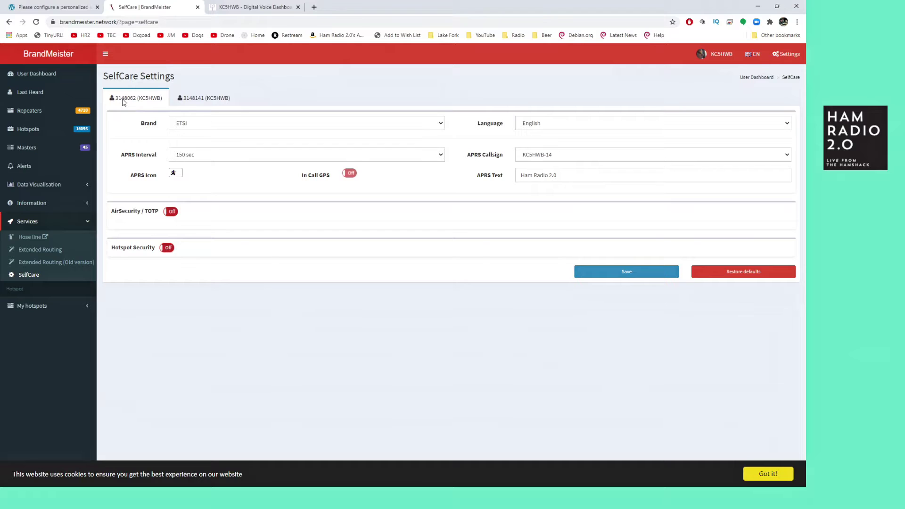
{"action": "left_click", "coordinate": [211, 101]}
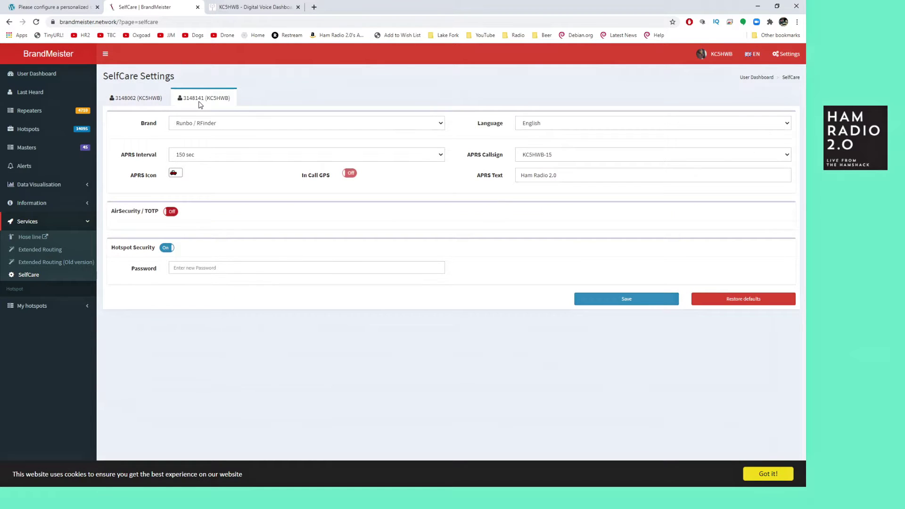
{"action": "left_click", "coordinate": [186, 270]}
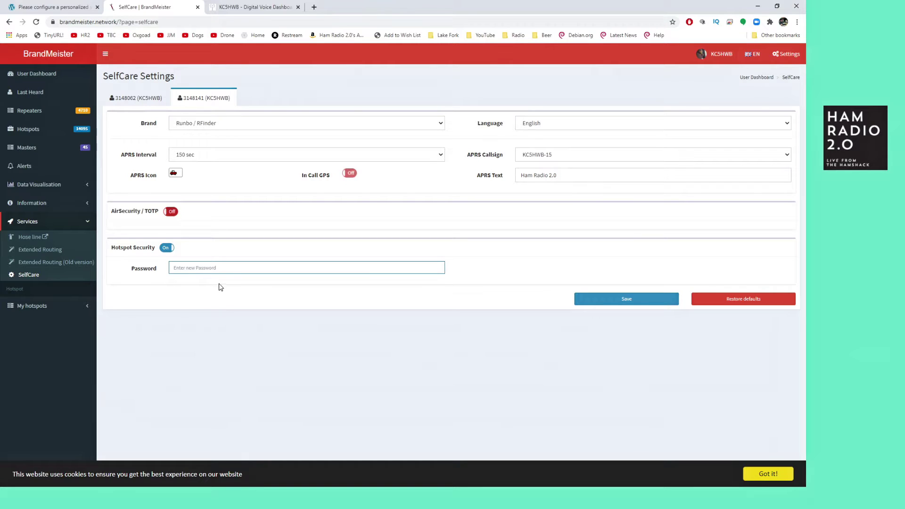
{"action": "type", "text": "p"}
{"action": "key", "text": "BackSpace"}
{"action": "key", "text": "BackSpace"}
{"action": "type", "text": "•••••"}
{"action": "left_click", "coordinate": [622, 300]}
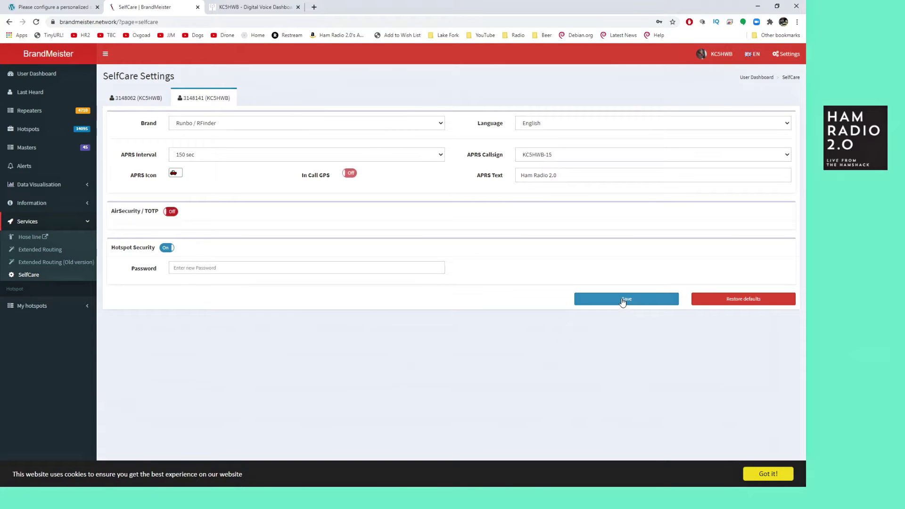
{"action": "left_click", "coordinate": [773, 477]}
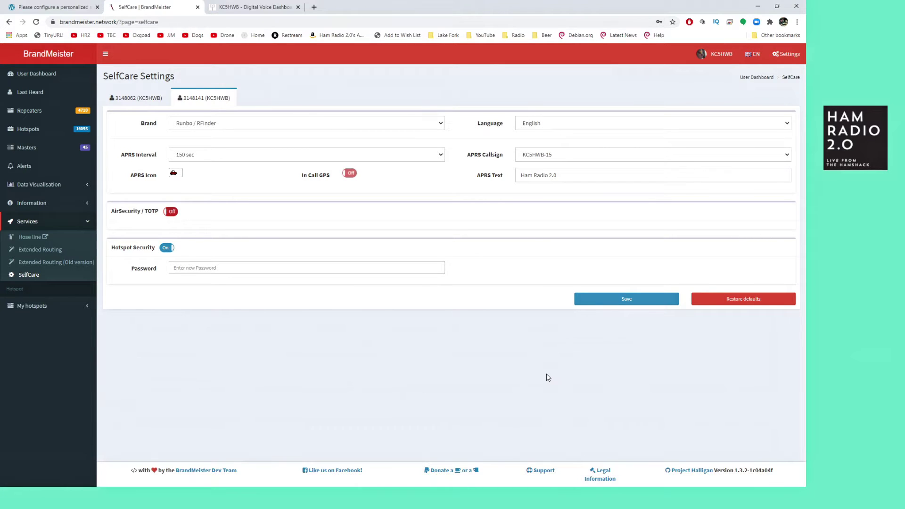
{"action": "left_click", "coordinate": [135, 100]}
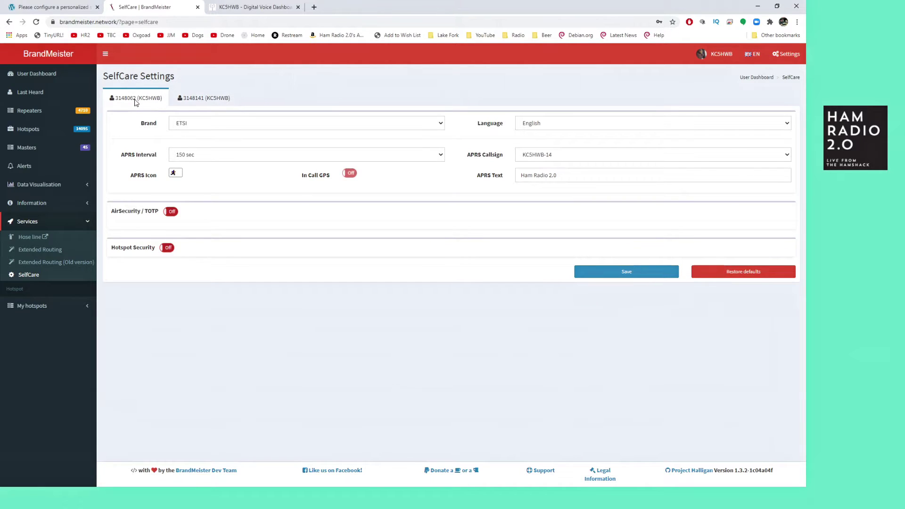
{"action": "left_click", "coordinate": [191, 98]}
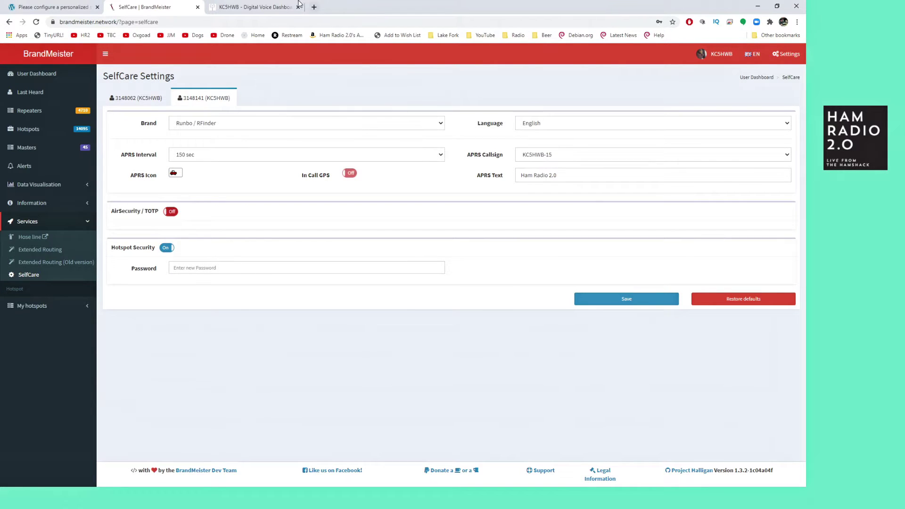
Switch to the Pi-Star configuration page and enter the hotspot password as Hotspot Security in the DMR Configuration.
{"action": "left_click", "coordinate": [241, 14]}
{"action": "scroll", "coordinate": [410, 304], "scroll_direction": "up", "scroll_amount": 10}
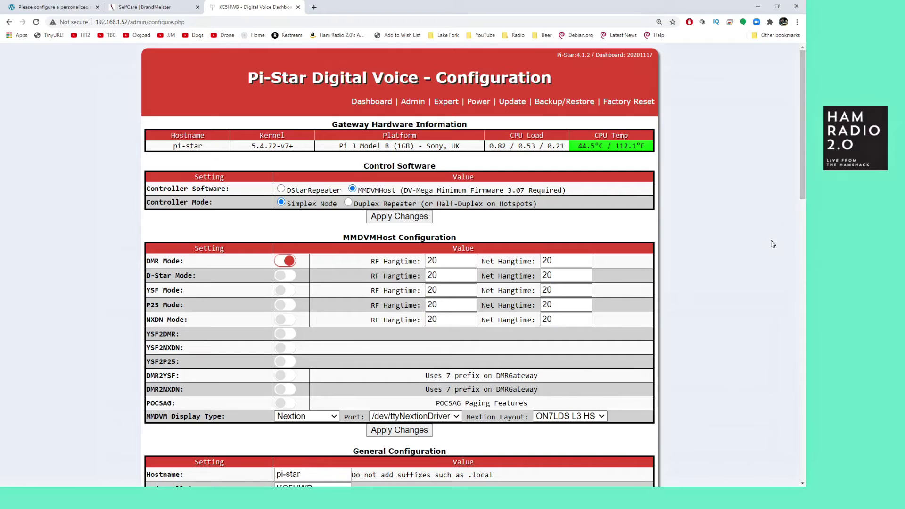
{"action": "scroll", "coordinate": [773, 244], "scroll_direction": "down", "scroll_amount": 12}
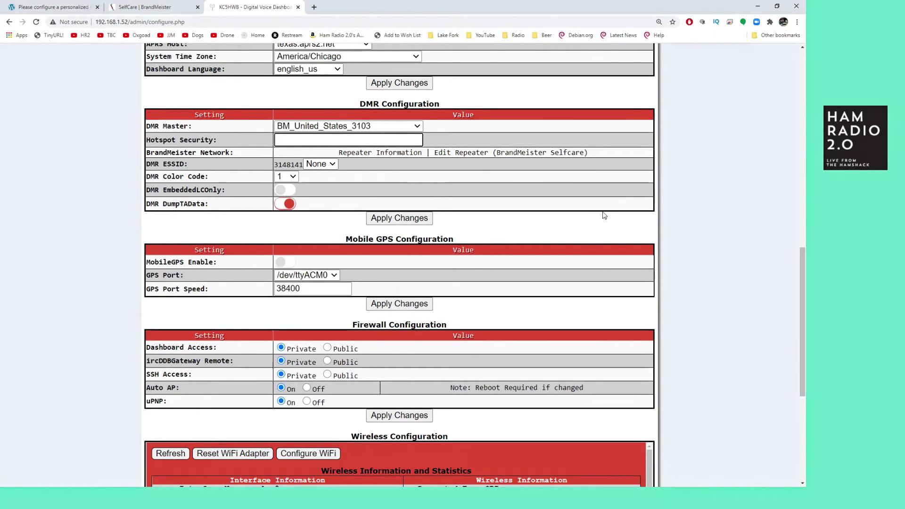
{"action": "key", "text": "ctrl+plus"}
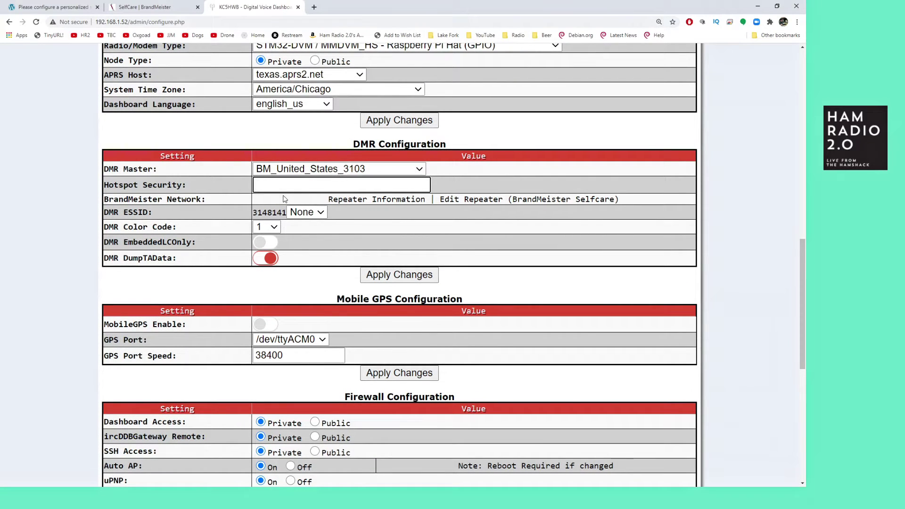
{"action": "left_click", "coordinate": [282, 176]}
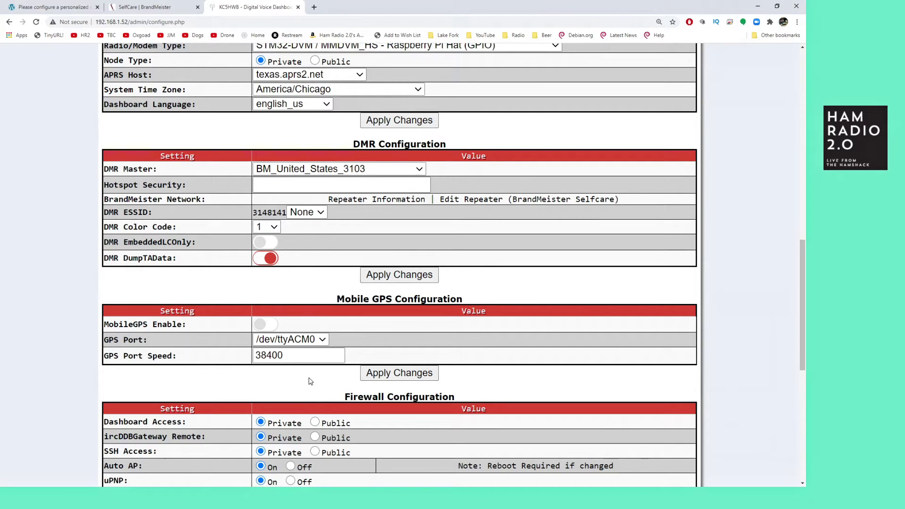
{"action": "key", "text": "shift+Tab"}
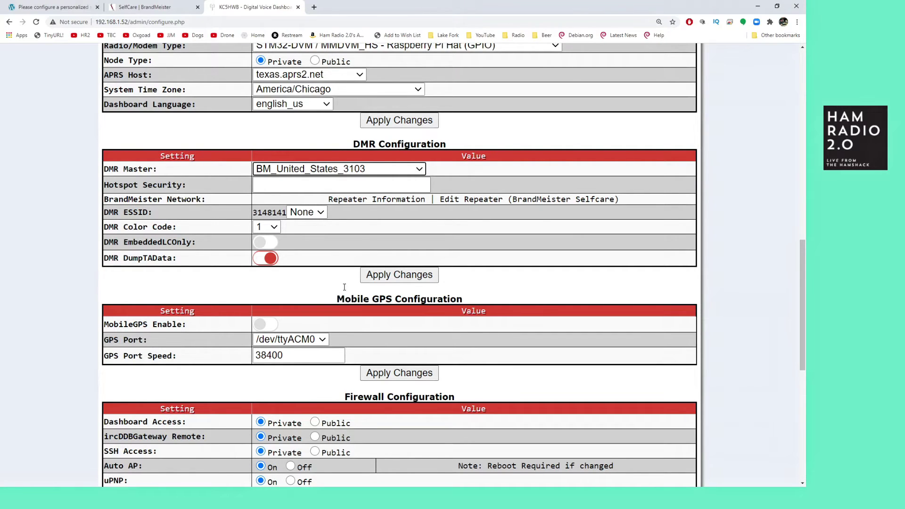
{"action": "left_click", "coordinate": [298, 184]}
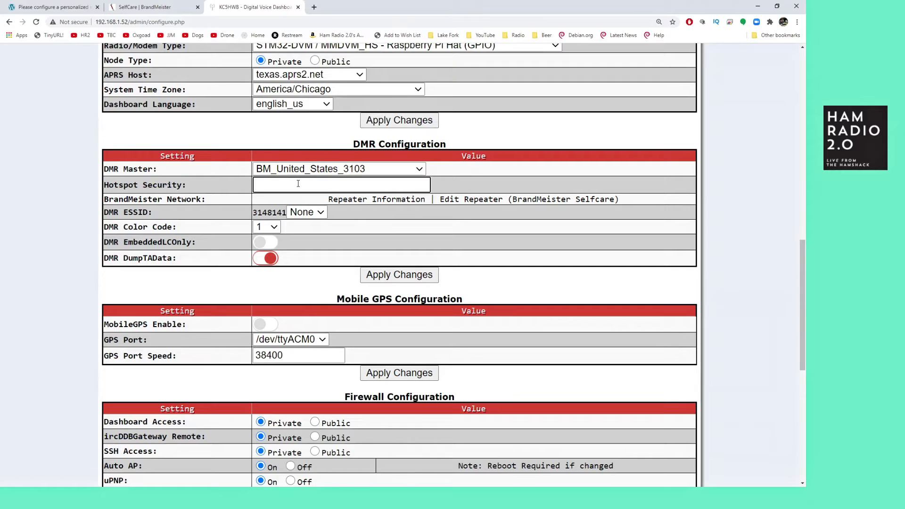
{"action": "type", "text": "•••••••••"}
{"action": "left_click", "coordinate": [310, 220]}
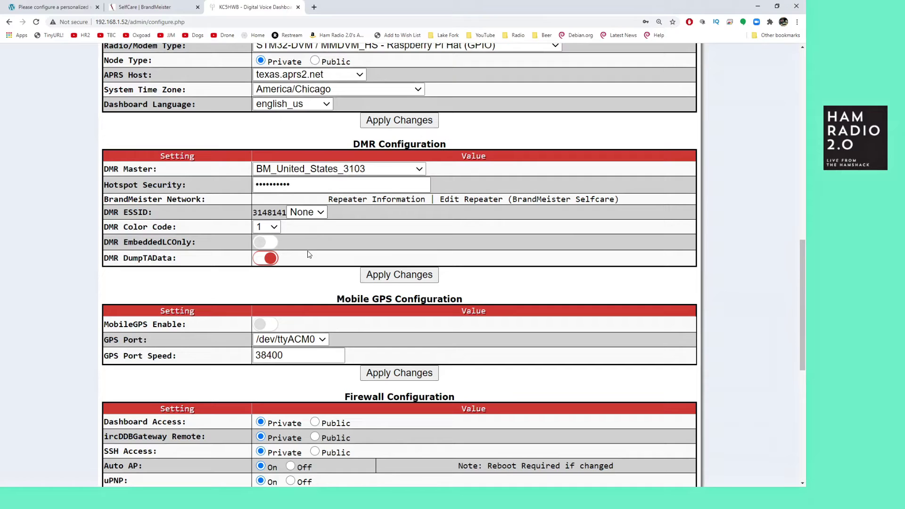
Set the DMR ESSID to 03 and apply the DMR configuration changes.
{"action": "key", "text": "Tab"}
{"action": "type", "text": "03"}
{"action": "left_click", "coordinate": [388, 279]}
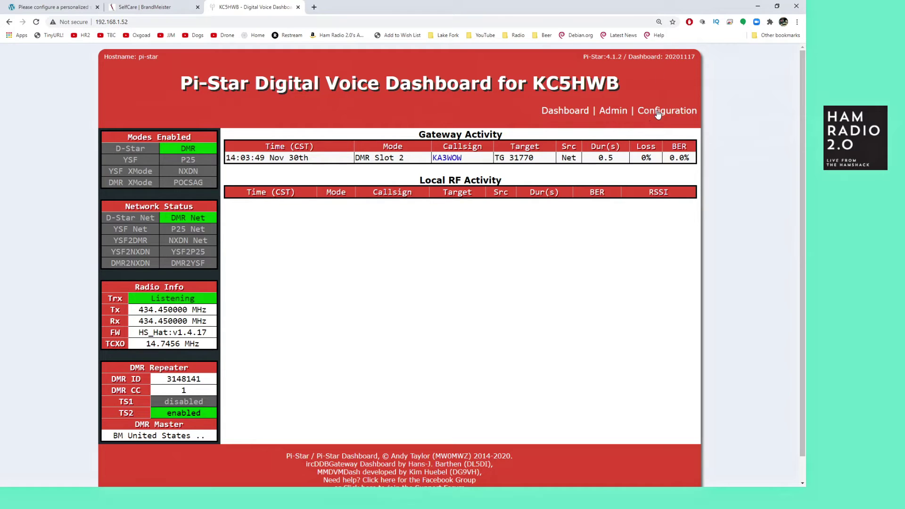
Re-enter the hotspot password as Hotspot Security in the DMR Configuration and apply the changes.
{"action": "left_click", "coordinate": [568, 111]}
{"action": "left_click", "coordinate": [667, 112]}
{"action": "scroll", "coordinate": [388, 270], "scroll_direction": "down", "scroll_amount": 8}
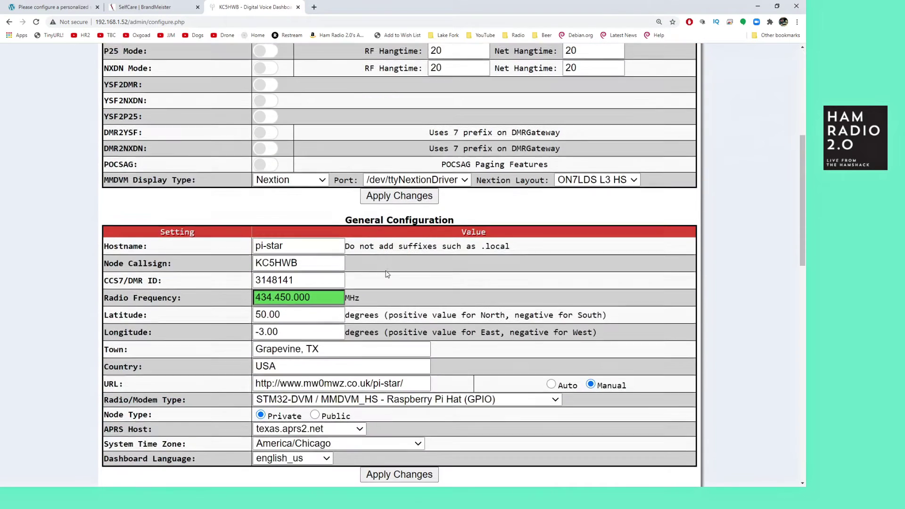
{"action": "scroll", "coordinate": [388, 270], "scroll_direction": "down", "scroll_amount": 5}
{"action": "double_click", "coordinate": [319, 194]}
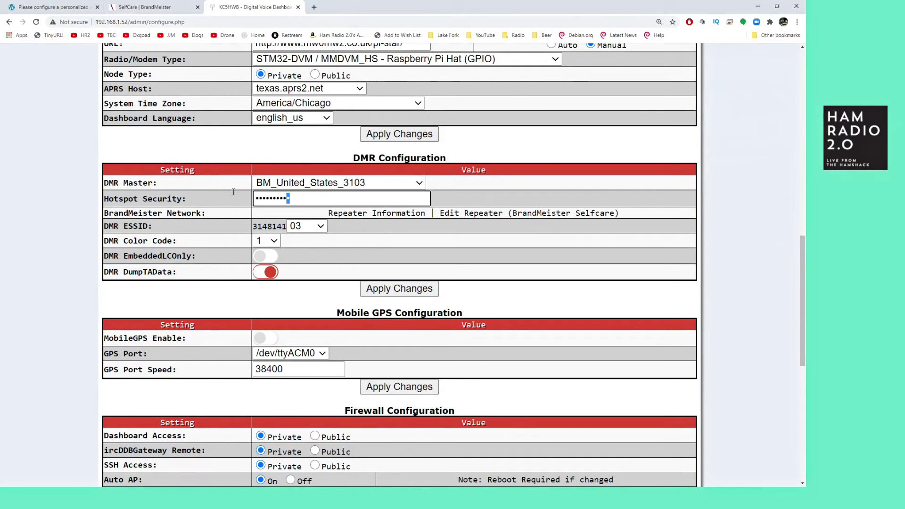
{"action": "mouse_move", "coordinate": [143, 182]}
{"action": "type", "text": "•••••••••"}
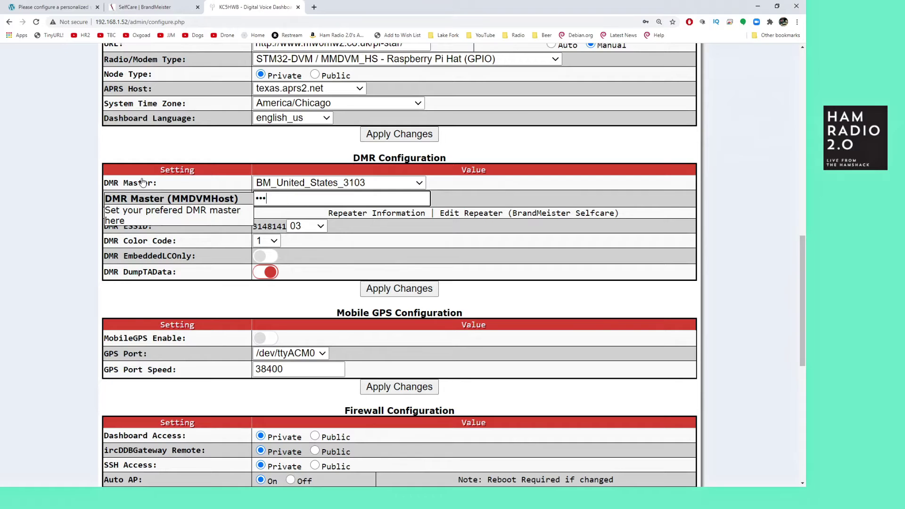
{"action": "type", "text": "•••"}
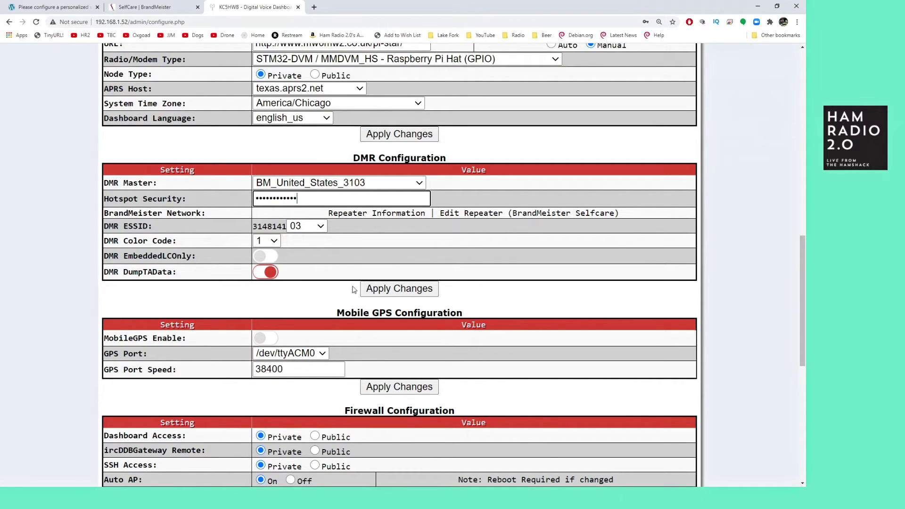
{"action": "left_click", "coordinate": [413, 291]}
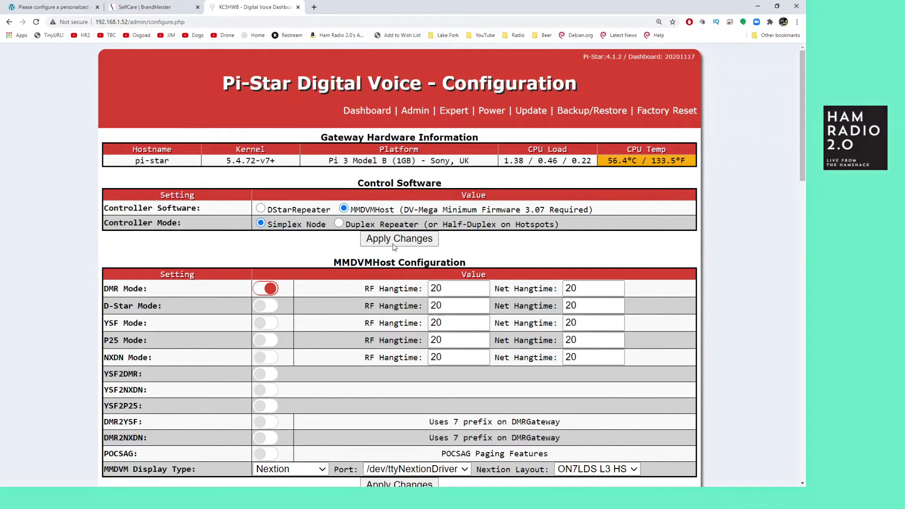
Review the settings on the Pi-Star configuration page and check the gateway and local RF activity on the dashboard.
{"action": "left_click", "coordinate": [381, 111]}
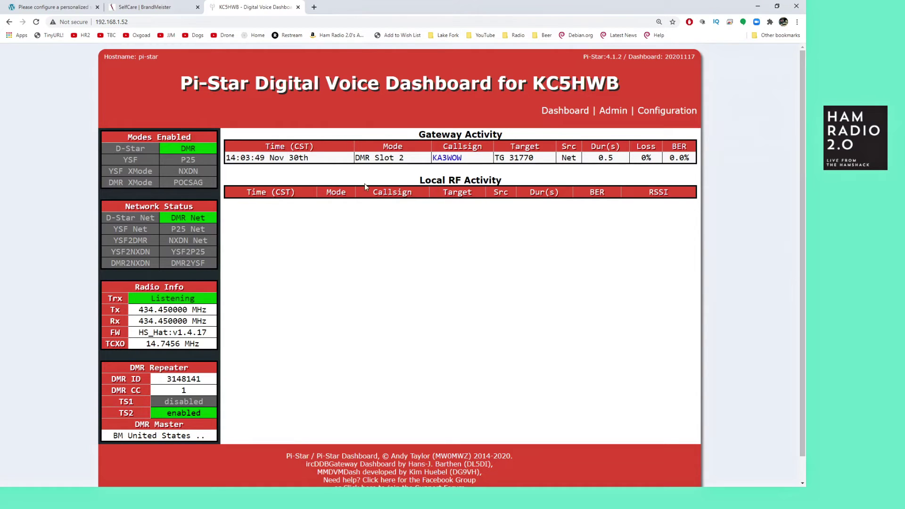
{"action": "left_click", "coordinate": [652, 115]}
{"action": "scroll", "coordinate": [541, 394], "scroll_direction": "down", "scroll_amount": 15}
{"action": "scroll", "coordinate": [542, 394], "scroll_direction": "up", "scroll_amount": 15}
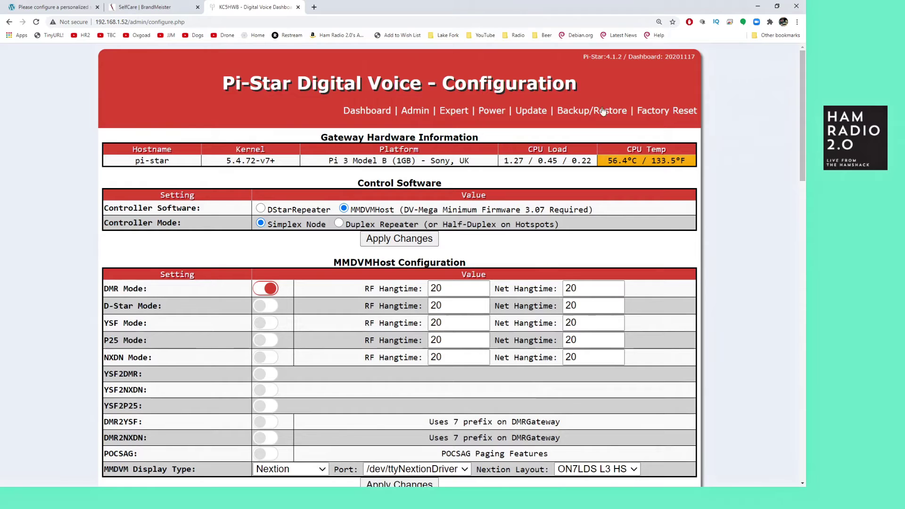
{"action": "left_click", "coordinate": [358, 113]}
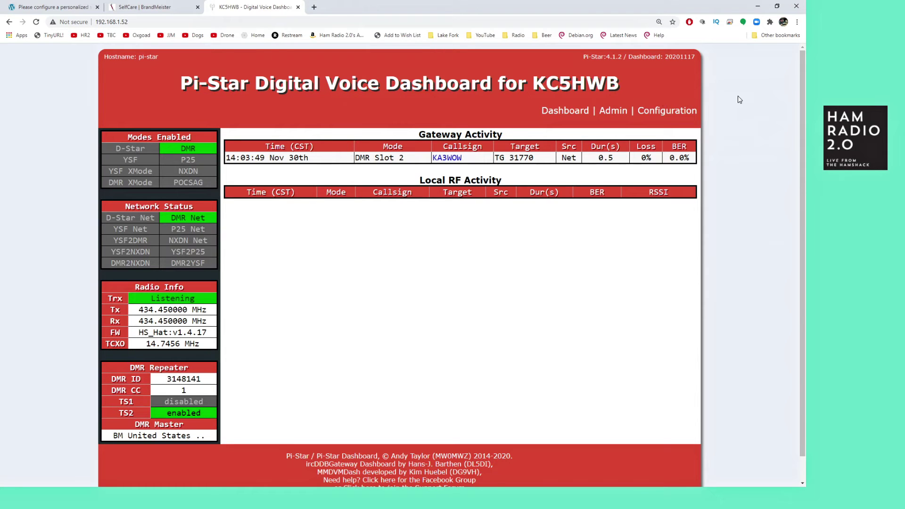
{"action": "left_click", "coordinate": [666, 117]}
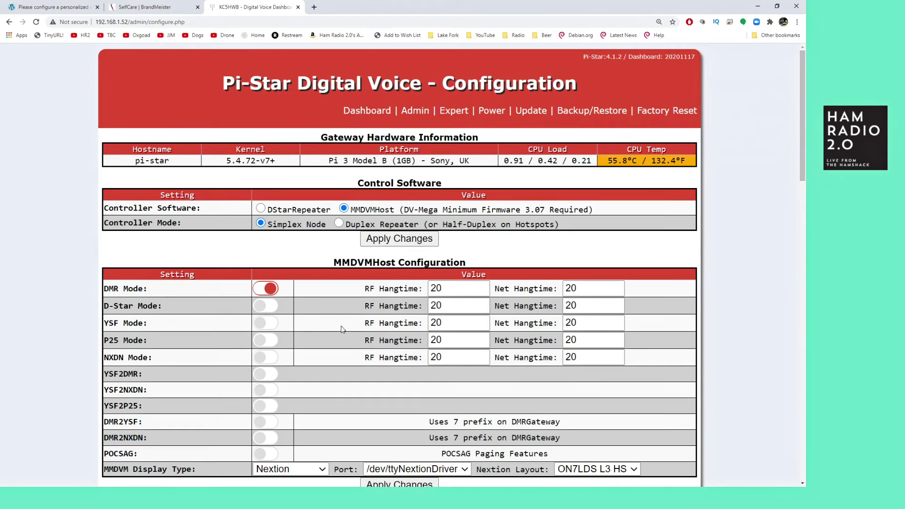
{"action": "scroll", "coordinate": [341, 325], "scroll_direction": "down", "scroll_amount": 7}
{"action": "scroll", "coordinate": [343, 333], "scroll_direction": "down", "scroll_amount": 4}
{"action": "scroll", "coordinate": [346, 333], "scroll_direction": "up", "scroll_amount": 12}
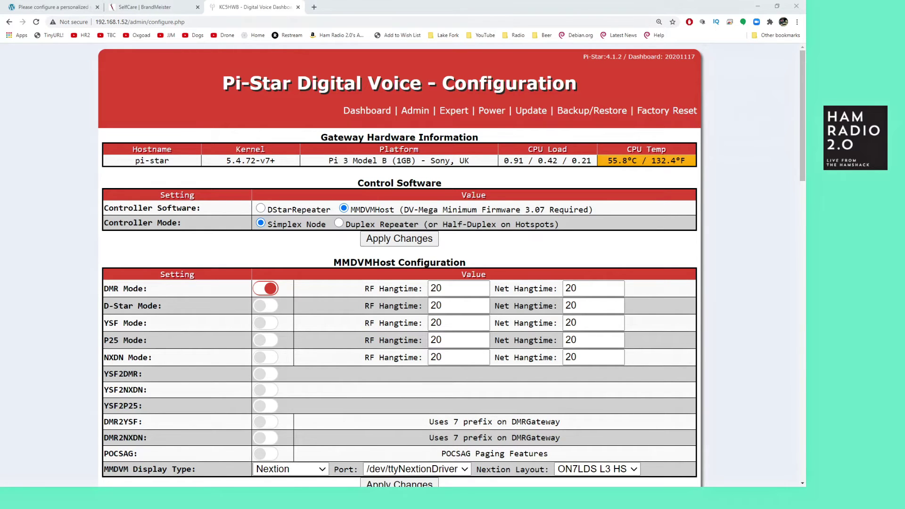
{"action": "left_click", "coordinate": [367, 110]}
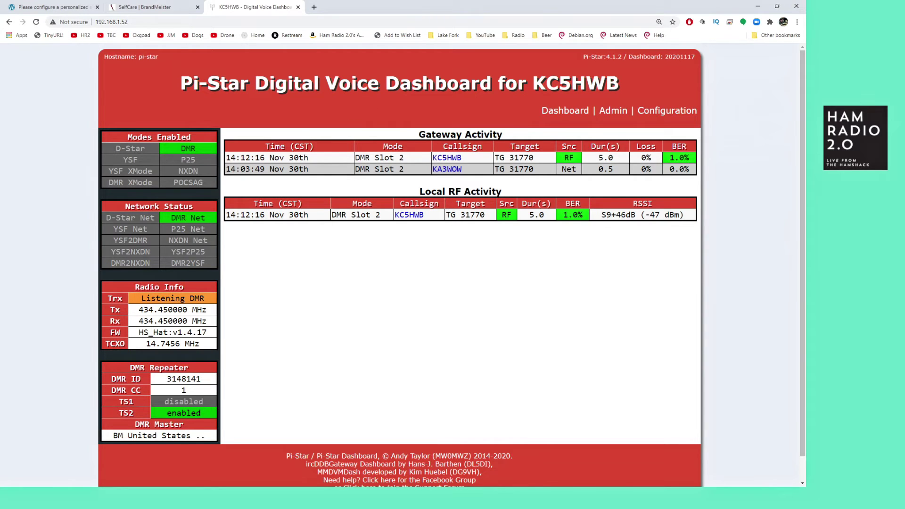
Start entering "hose" as a web address in a new tab and return to the Pi-Star dashboard to check gateway activity.
{"action": "left_click", "coordinate": [315, 7]}
{"action": "type", "text": "hose"}
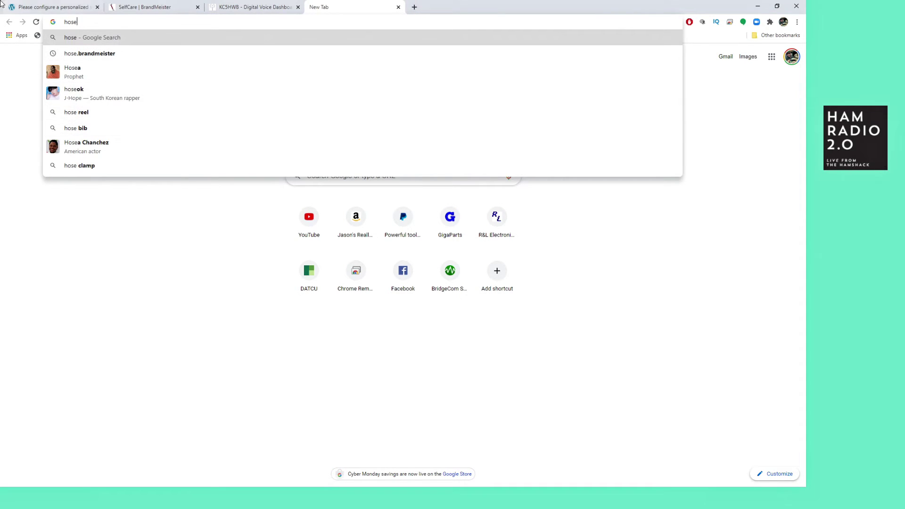
{"action": "left_click", "coordinate": [254, 8]}
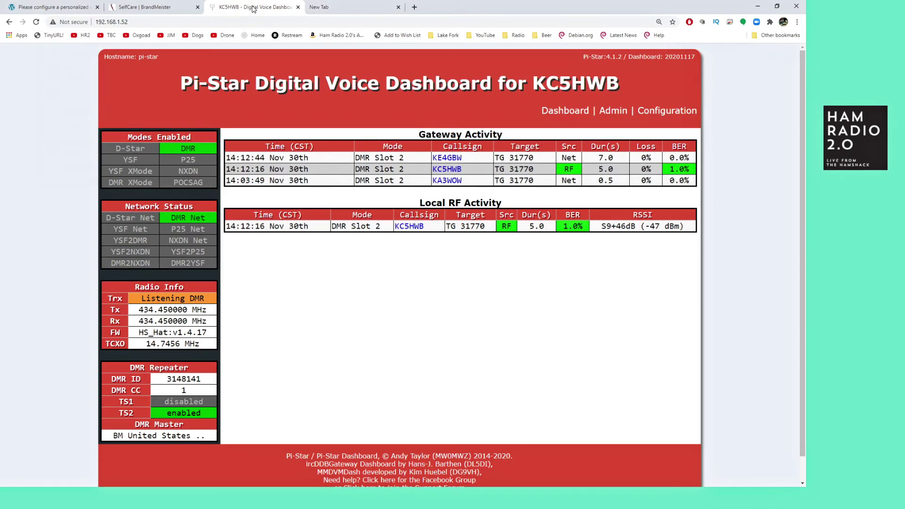